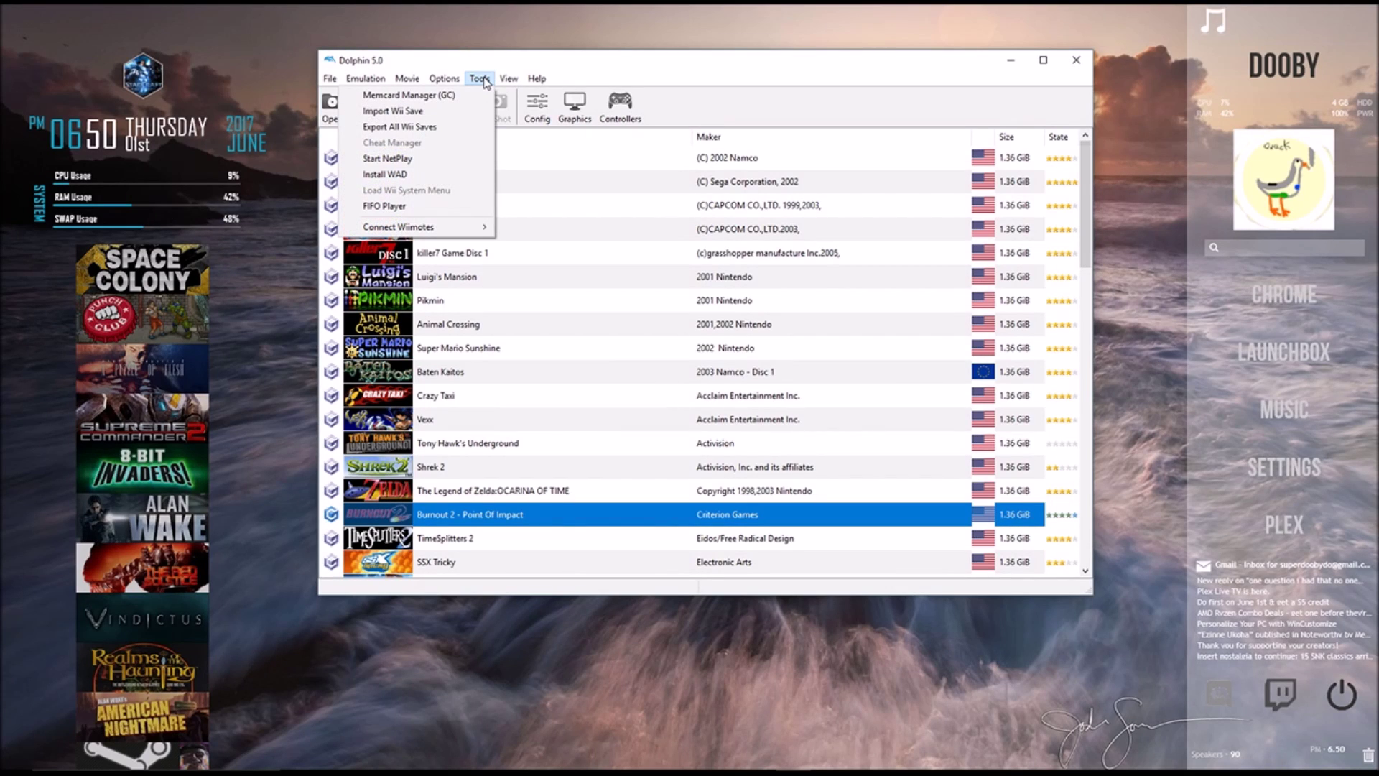
left_click(483, 80)
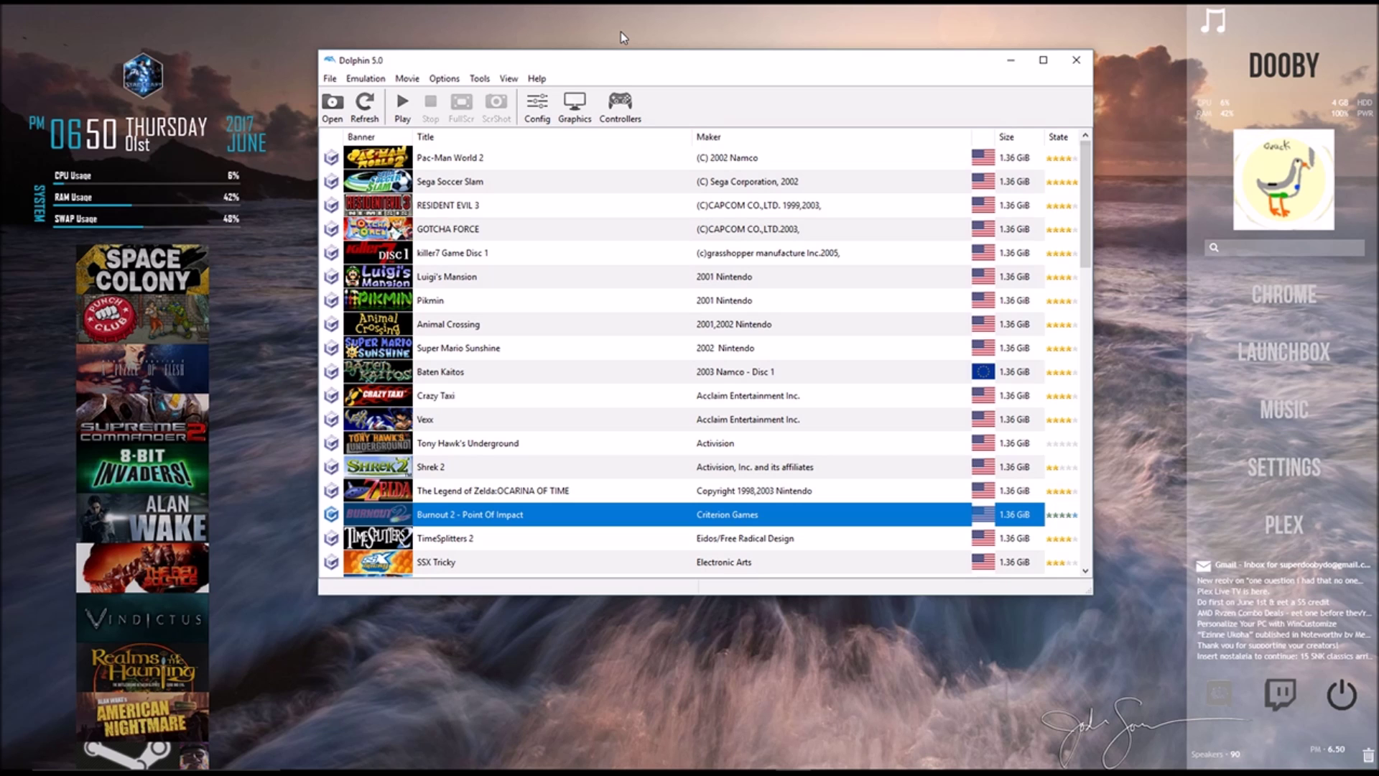
left_click(490, 162)
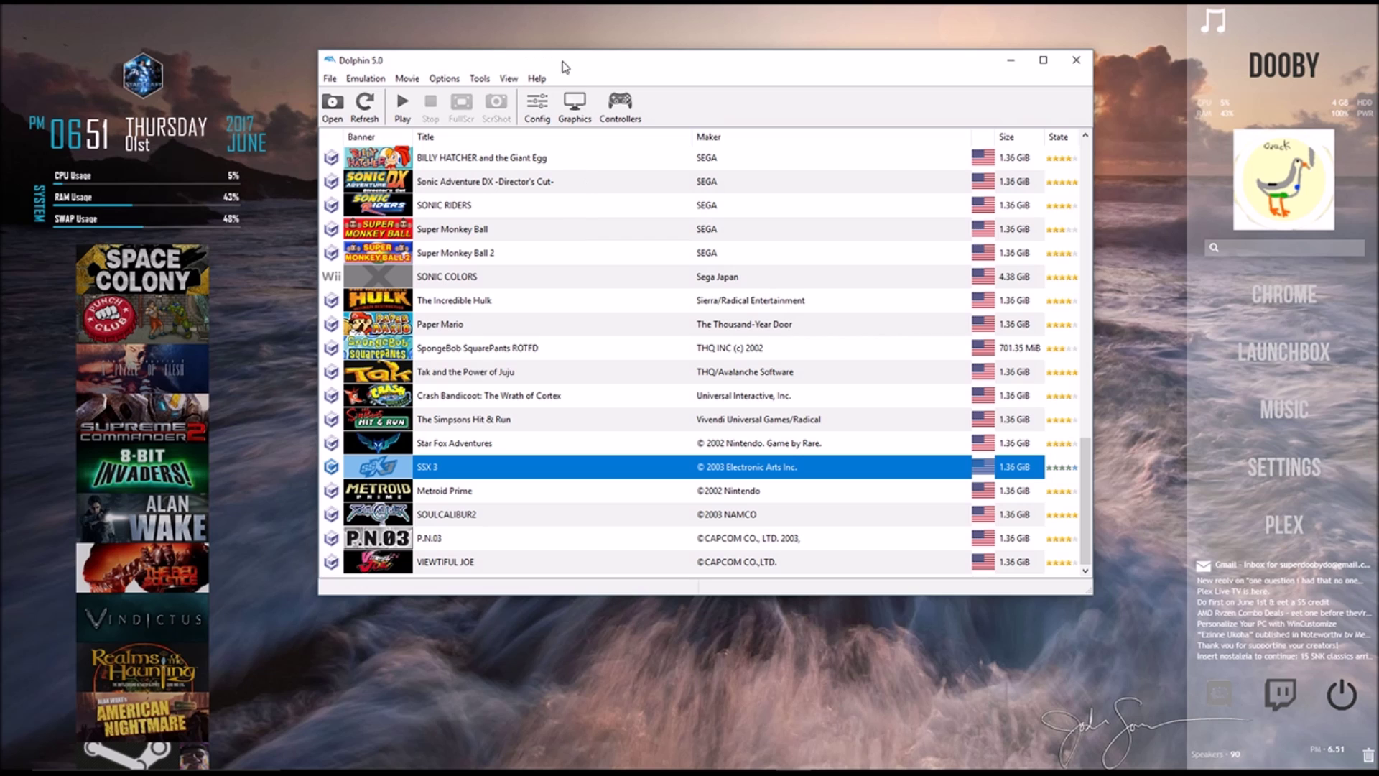
- Set the GameCube Slot A memory card to the file Online4).USA.raw in the configuration
left_click(546, 100)
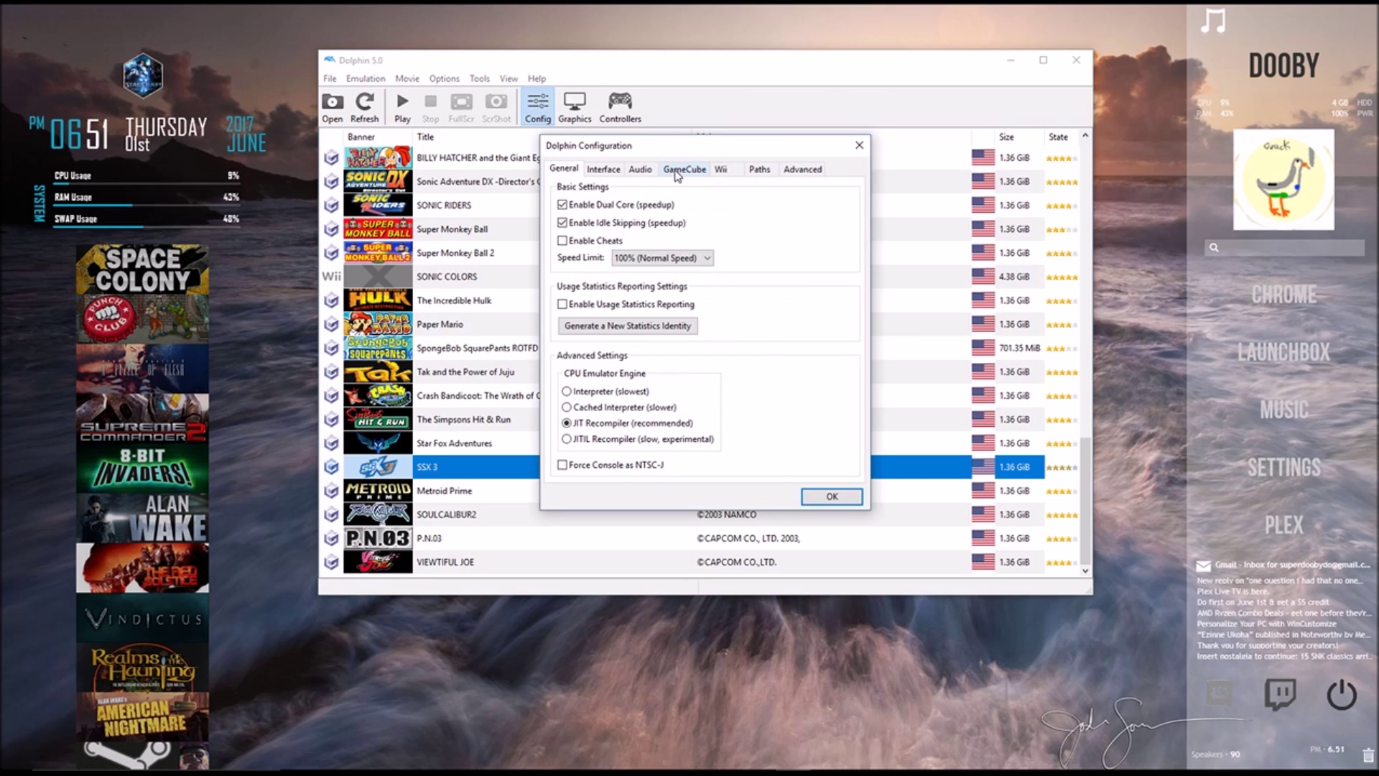
left_click(693, 170)
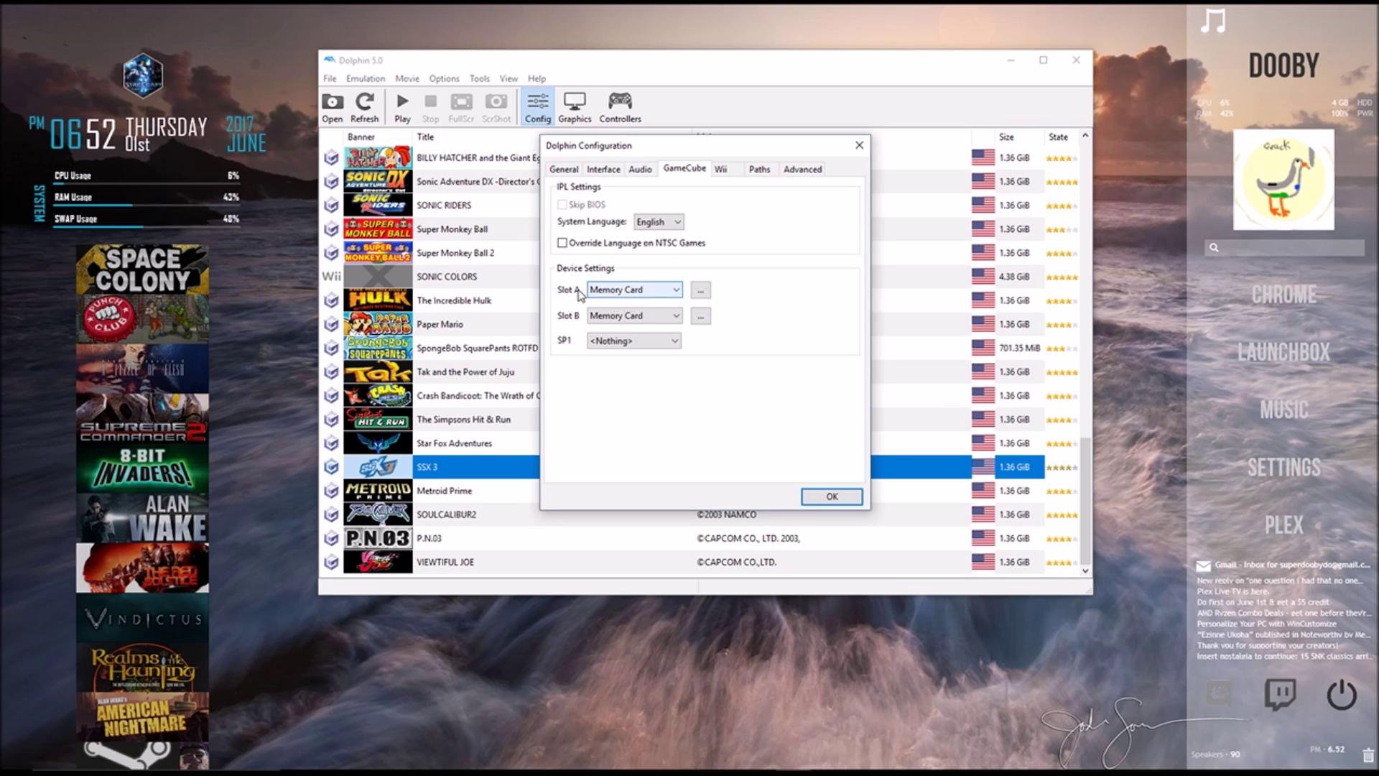
left_click(701, 290)
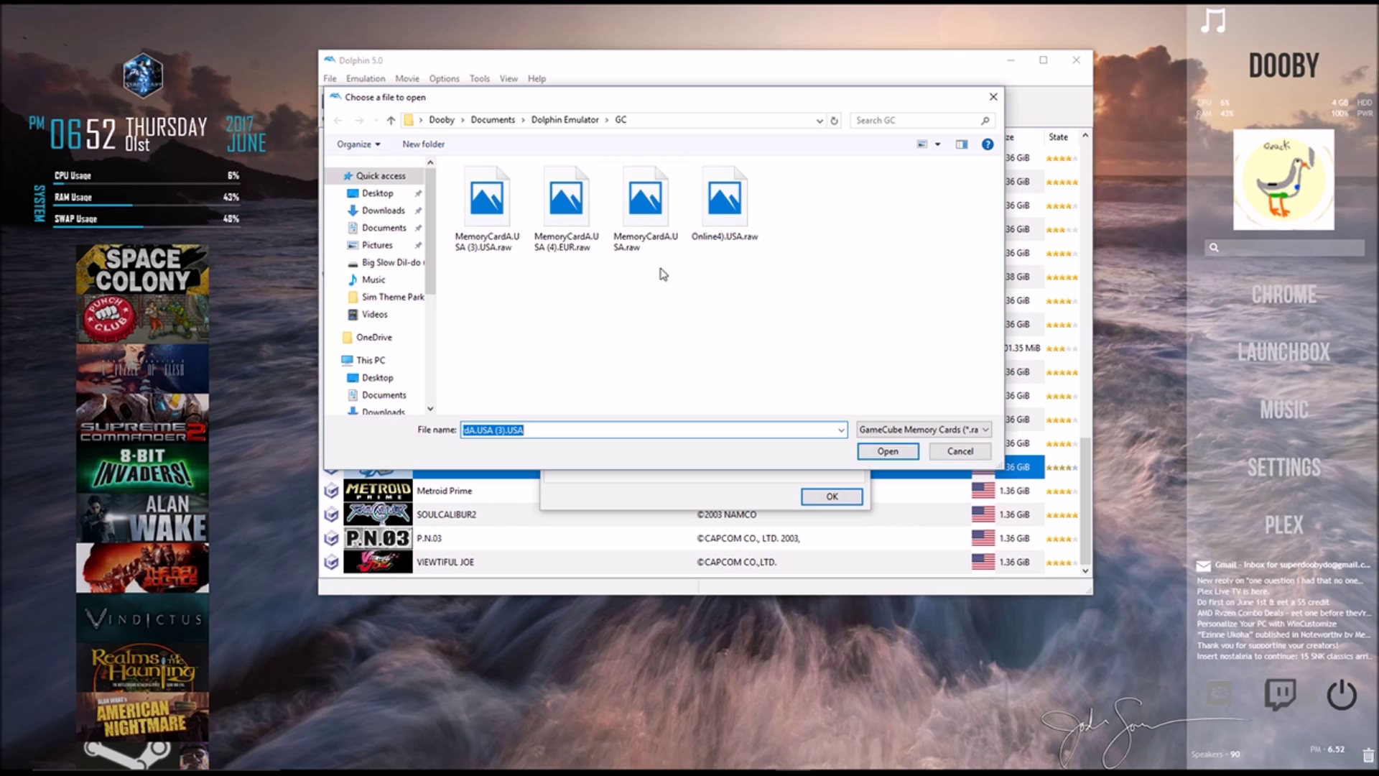
left_click(674, 301)
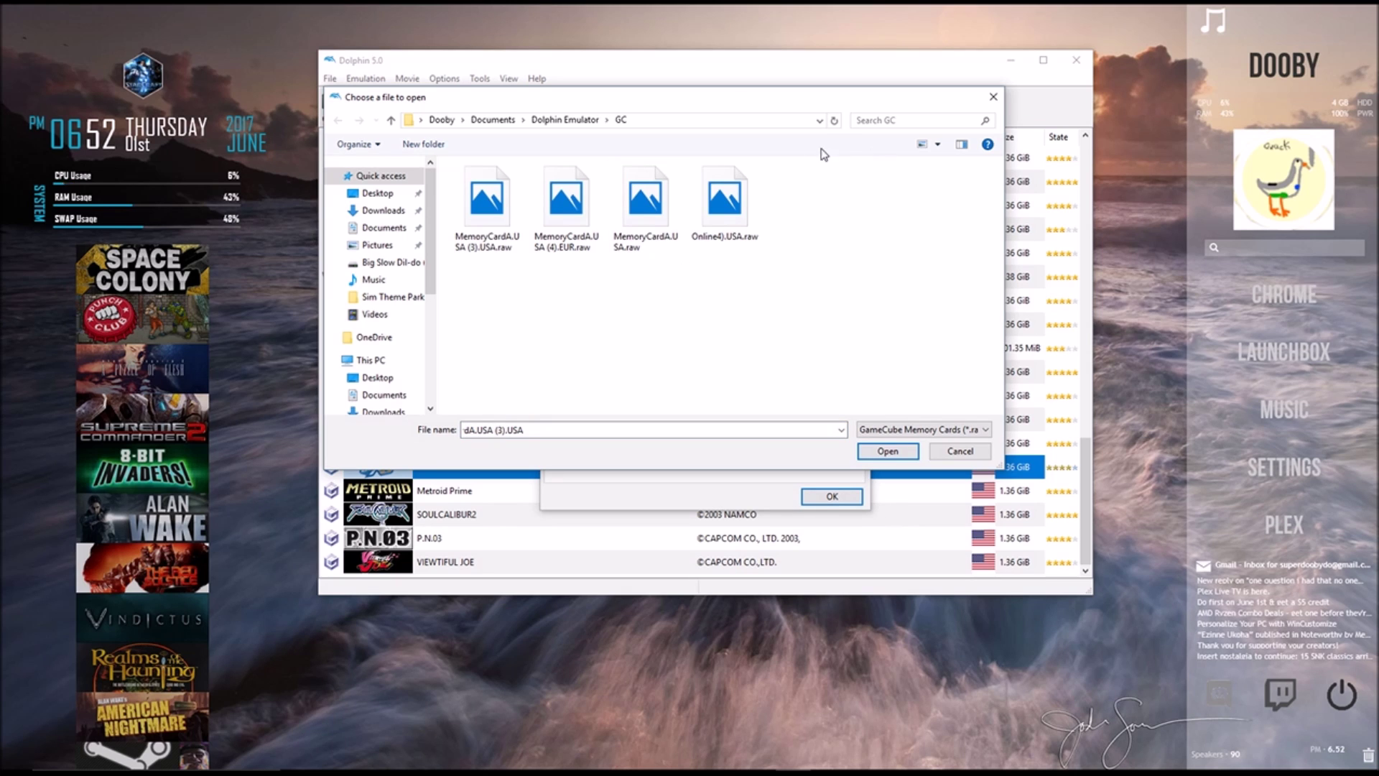
left_click(731, 218)
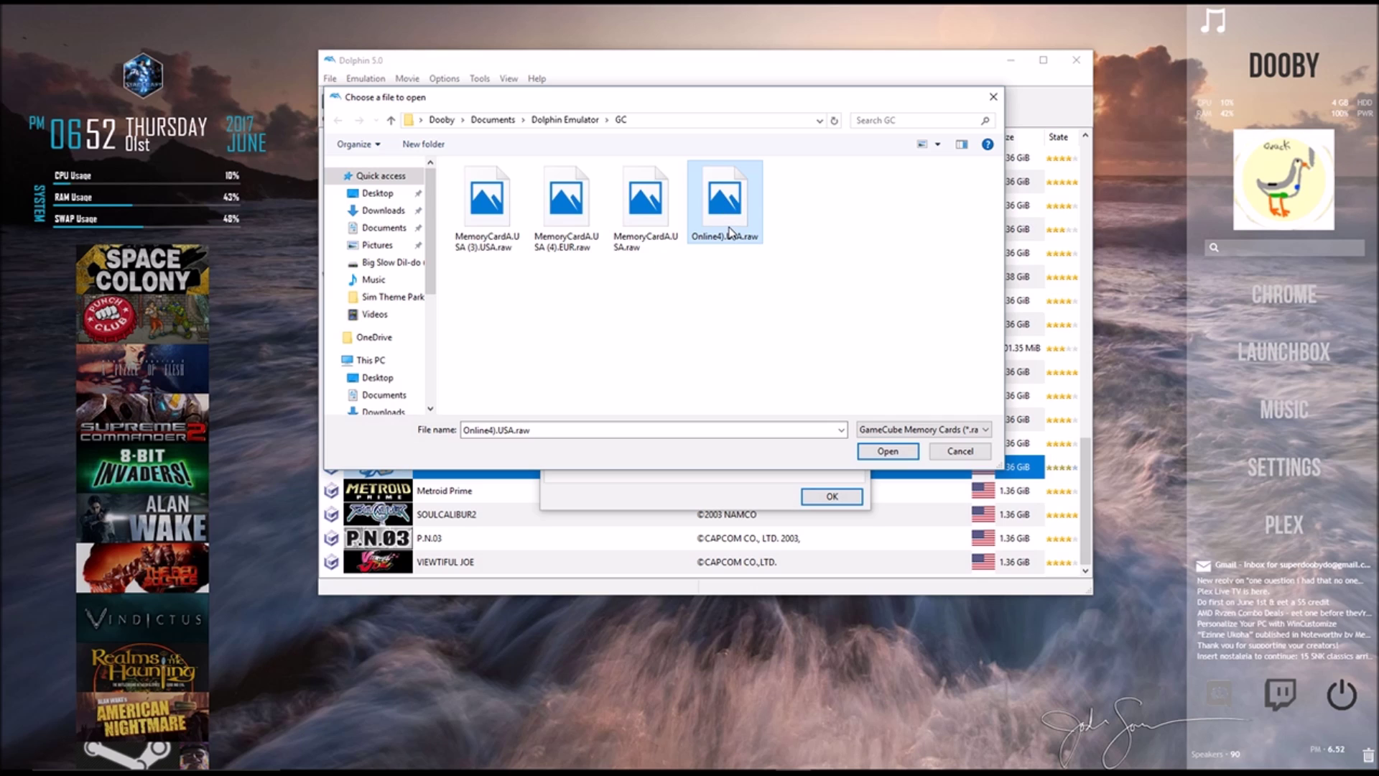
left_click(880, 453)
left_click(832, 498)
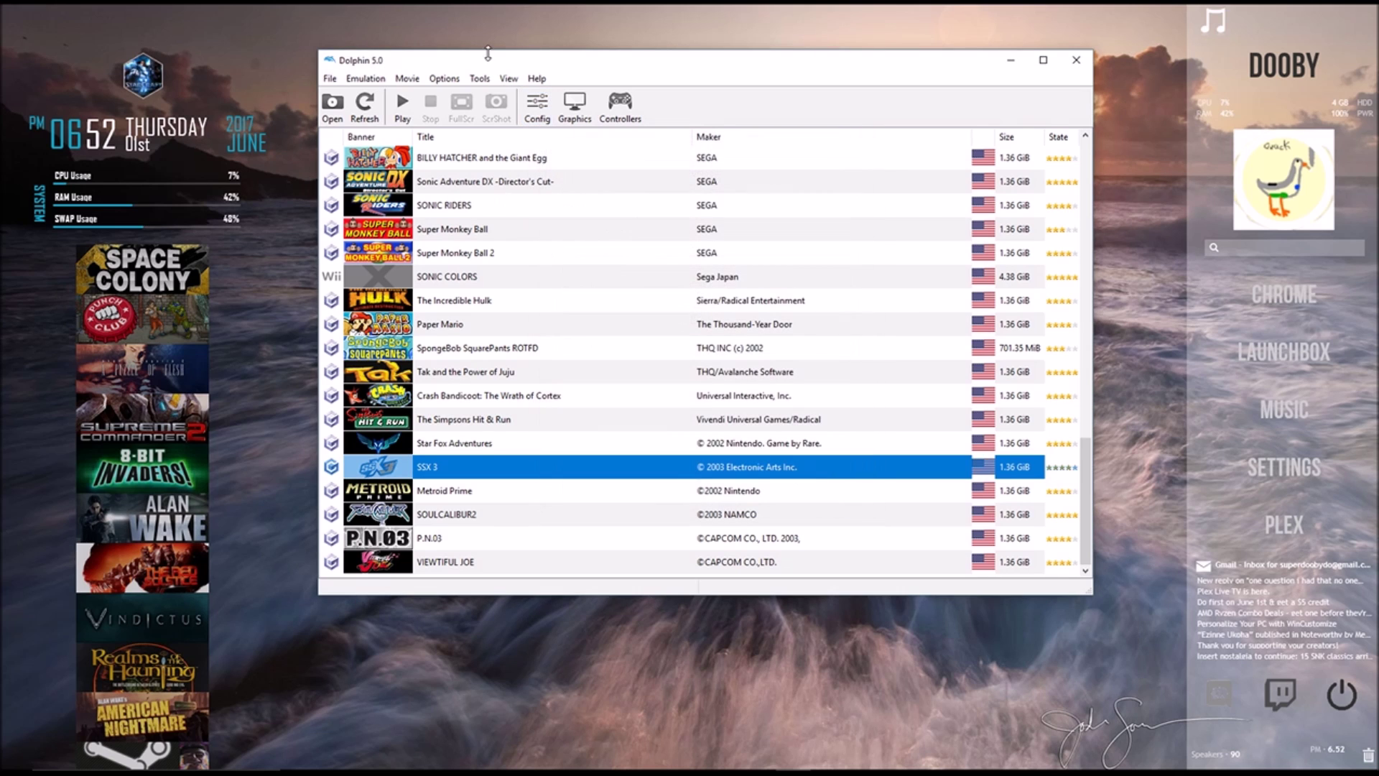
- Start the NetPlay setup and use Traversal Server as the connection type
left_click(407, 78)
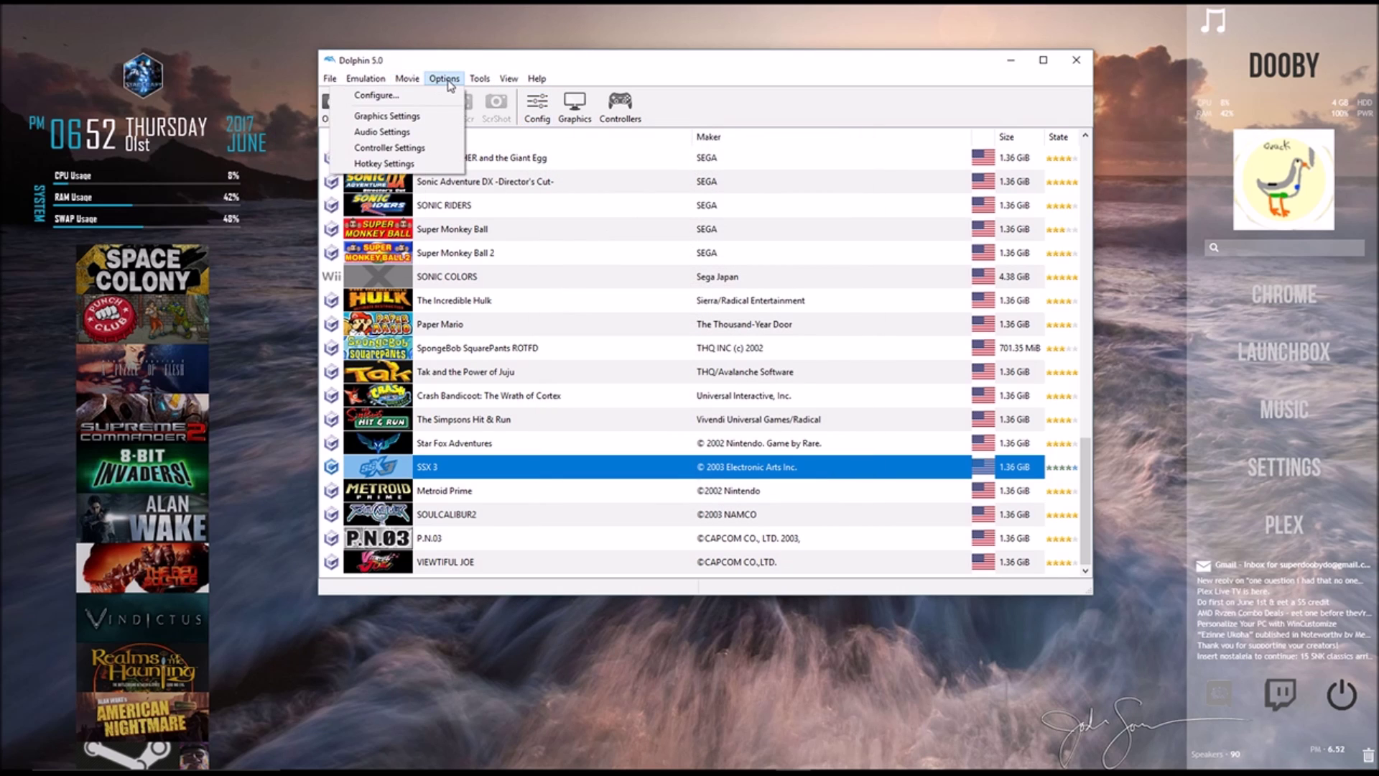
left_click(480, 78)
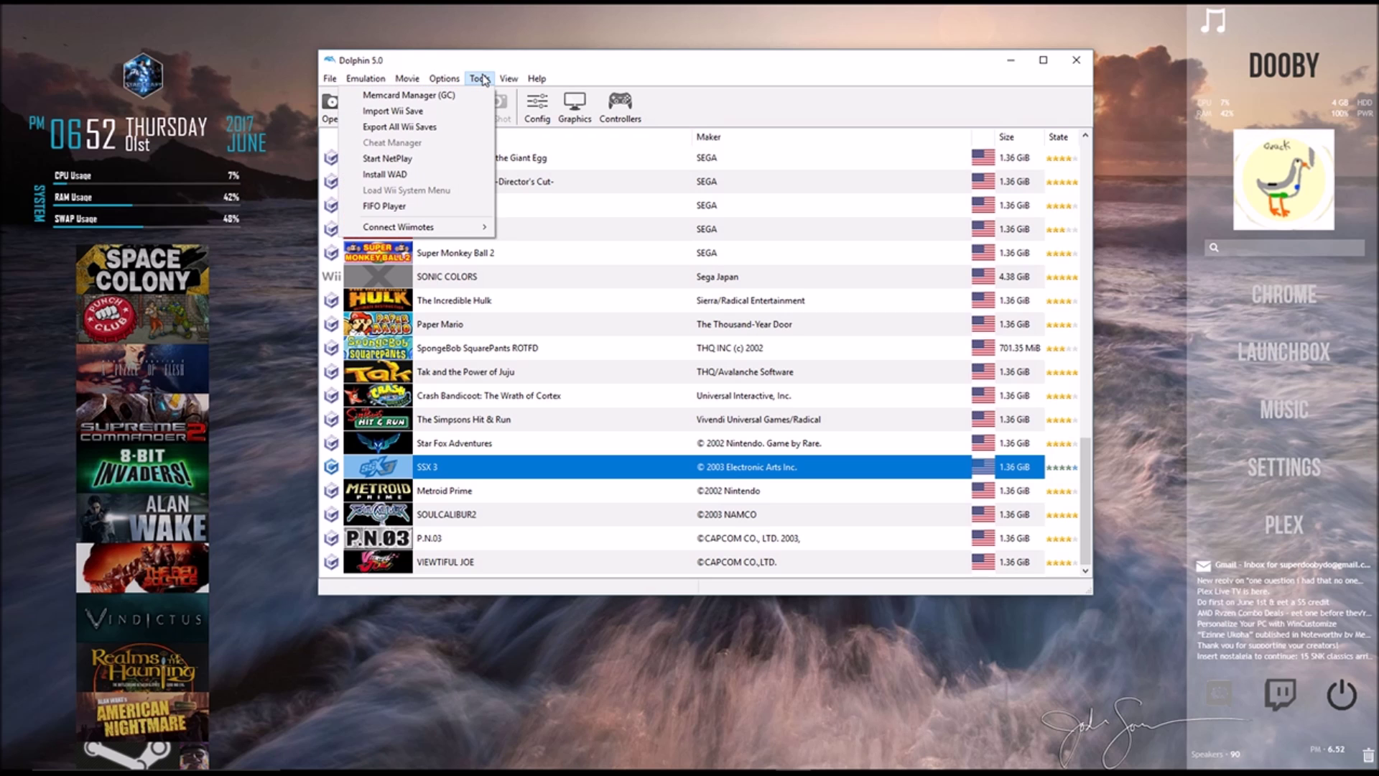
left_click(446, 158)
left_click(654, 204)
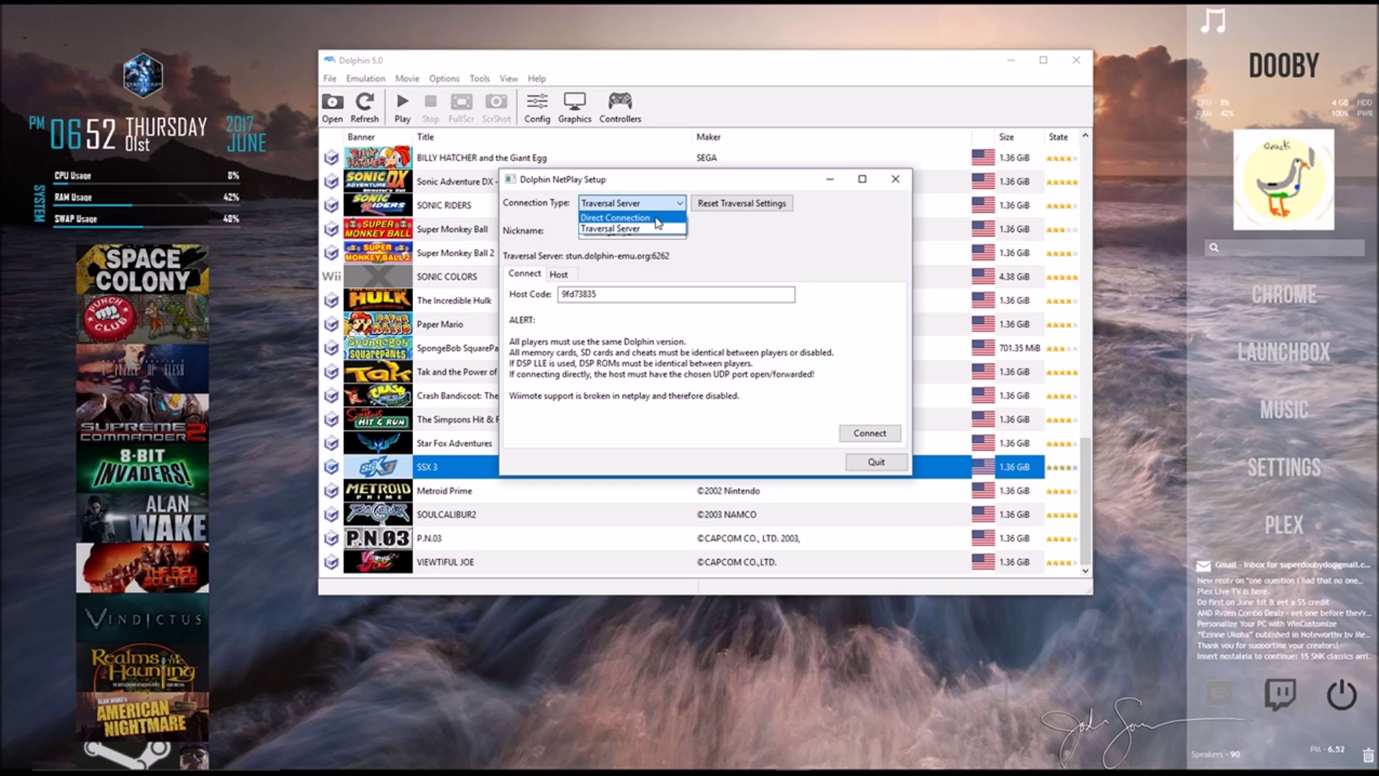
left_click(656, 218)
left_click(639, 204)
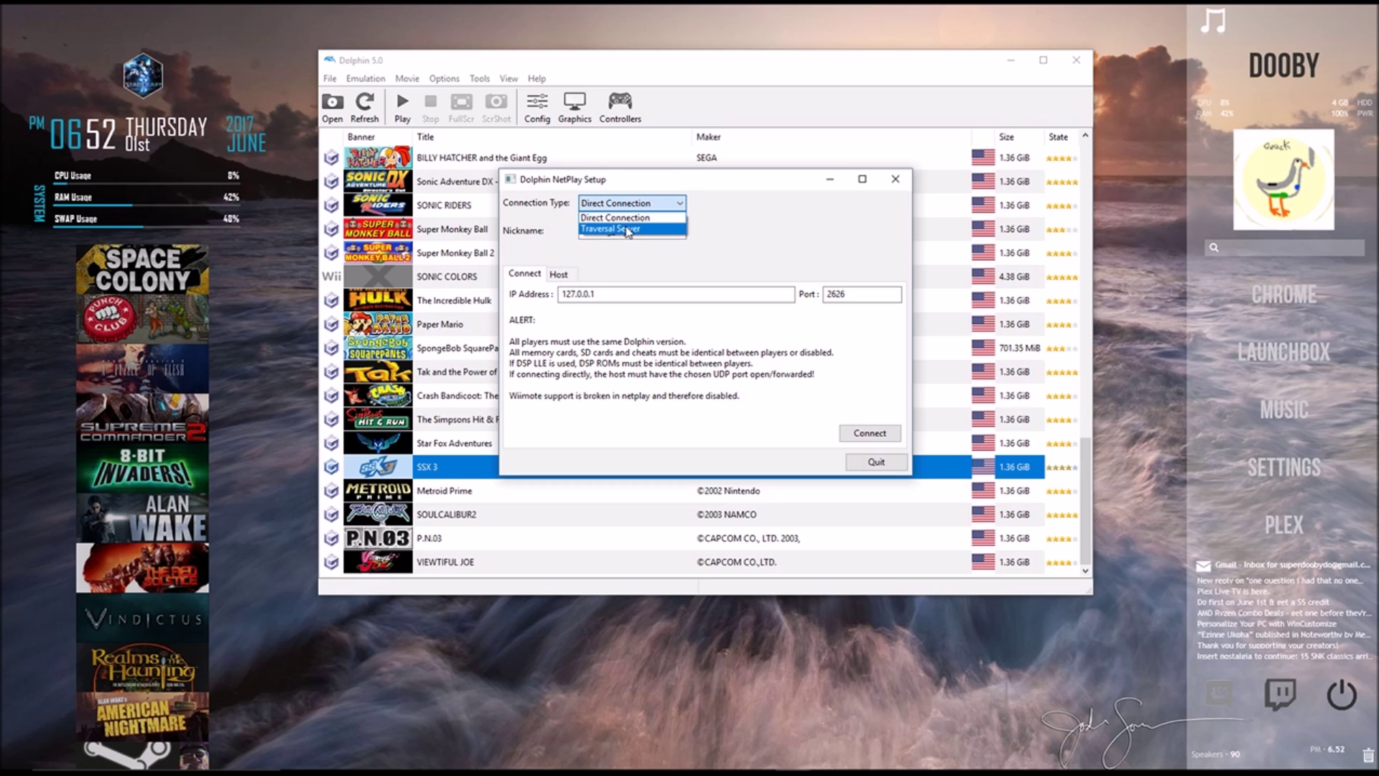
left_click(627, 228)
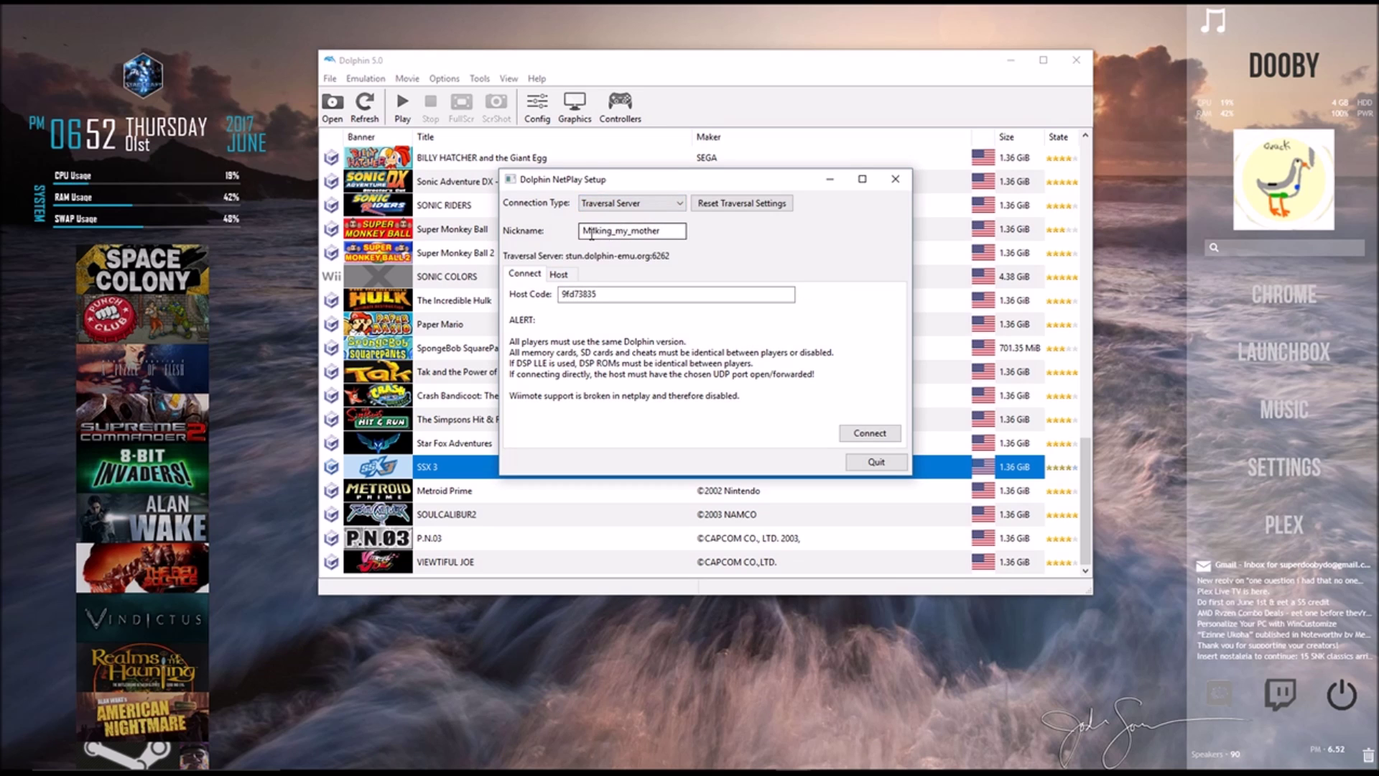
left_click_drag(661, 229, 601, 228)
left_click(666, 230)
double_click(565, 296)
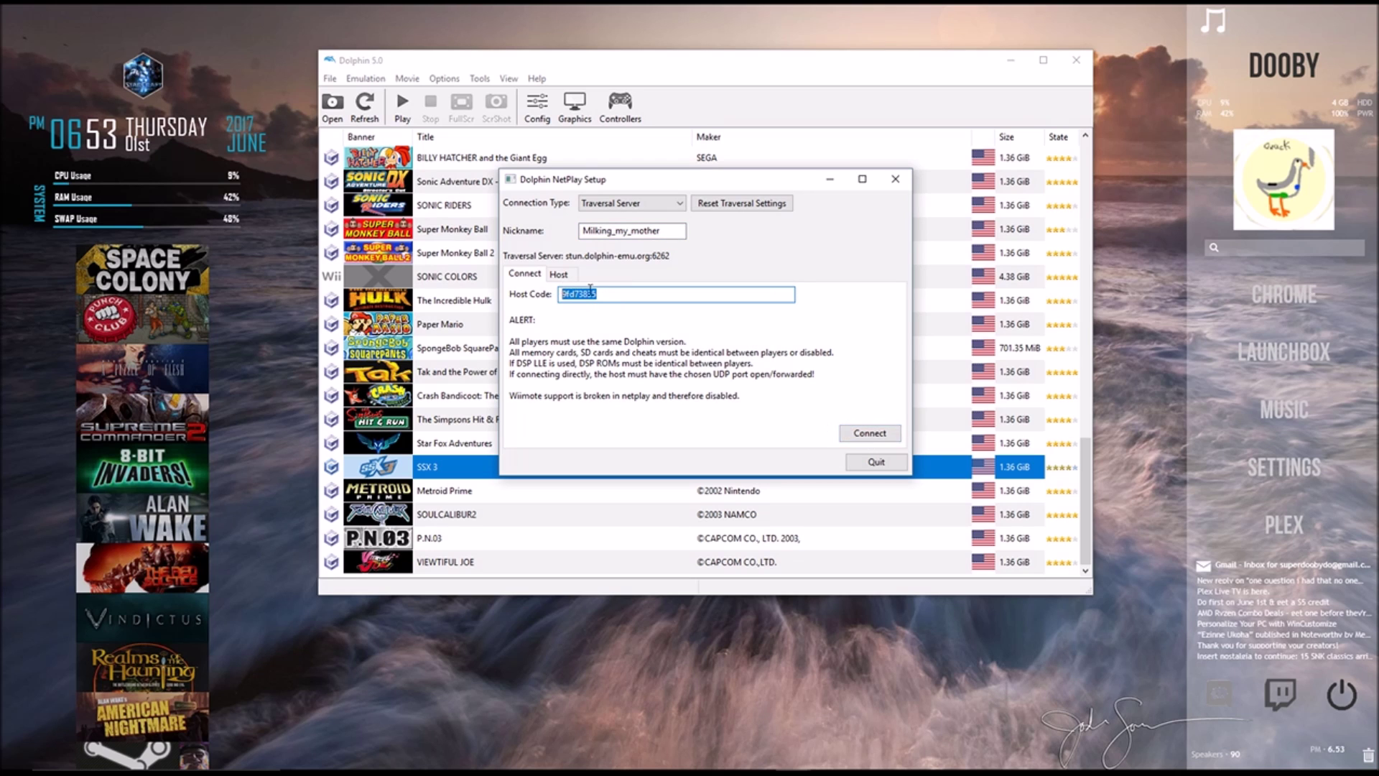
left_click(615, 293)
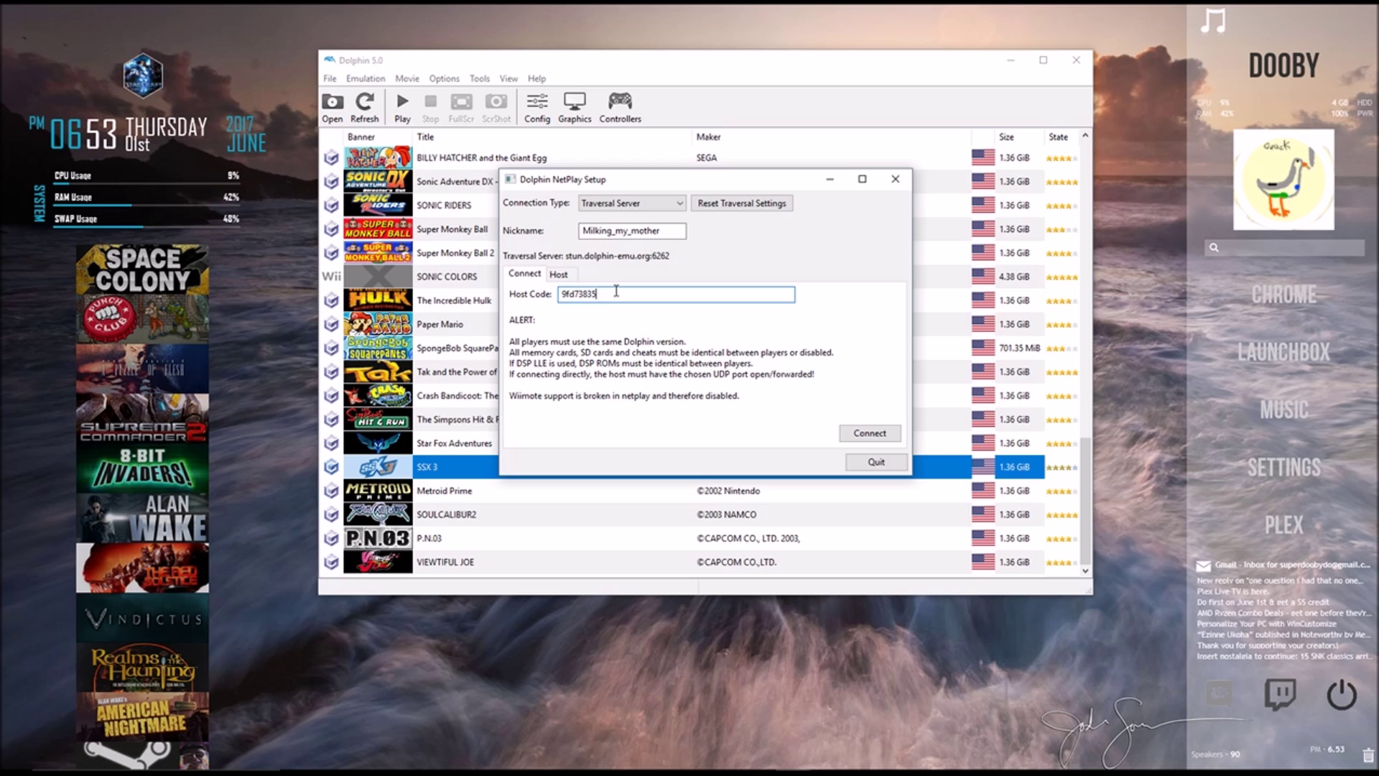
- Host a NetPlay session for SSX 3 (GXBE69) and copy its room ID
left_click(577, 280)
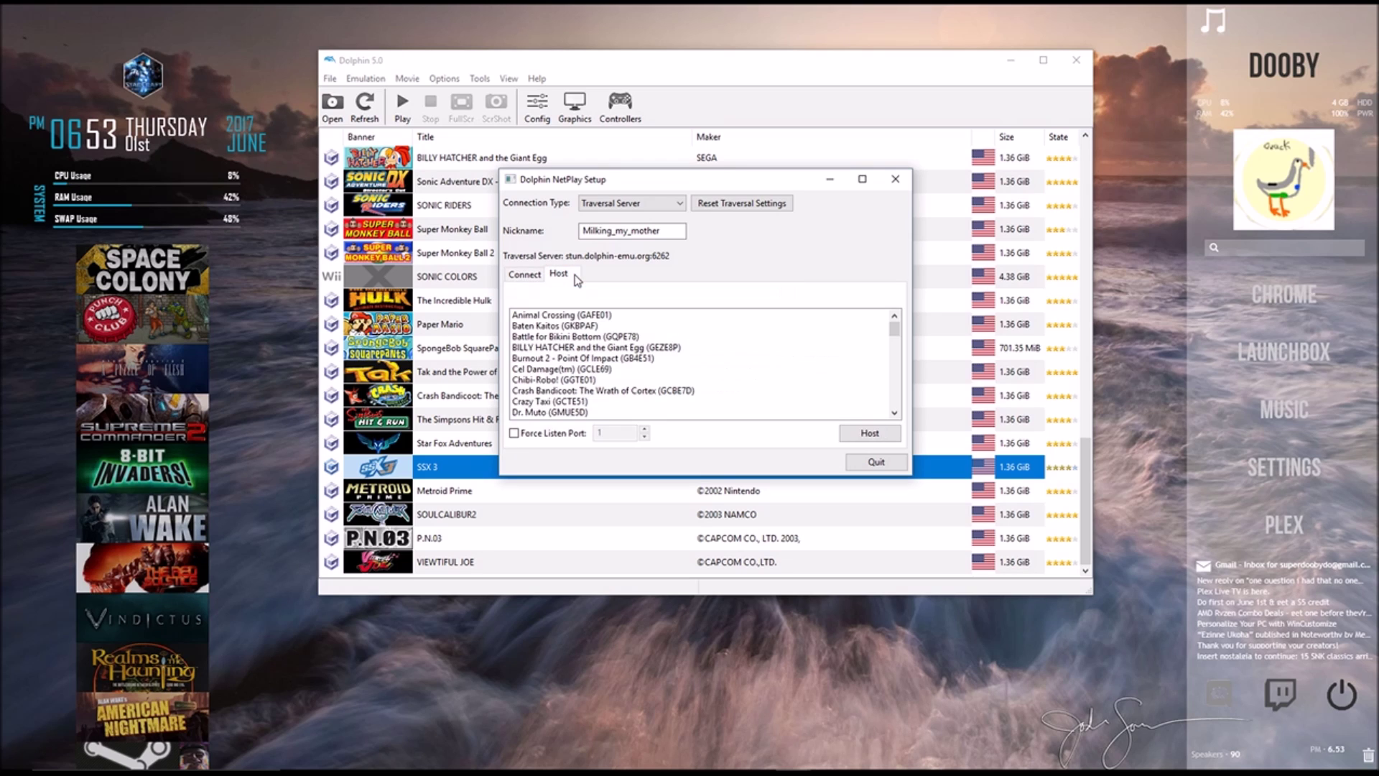
left_click(641, 337)
scroll(641, 334, "down", 1)
scroll(645, 332, "down", 12)
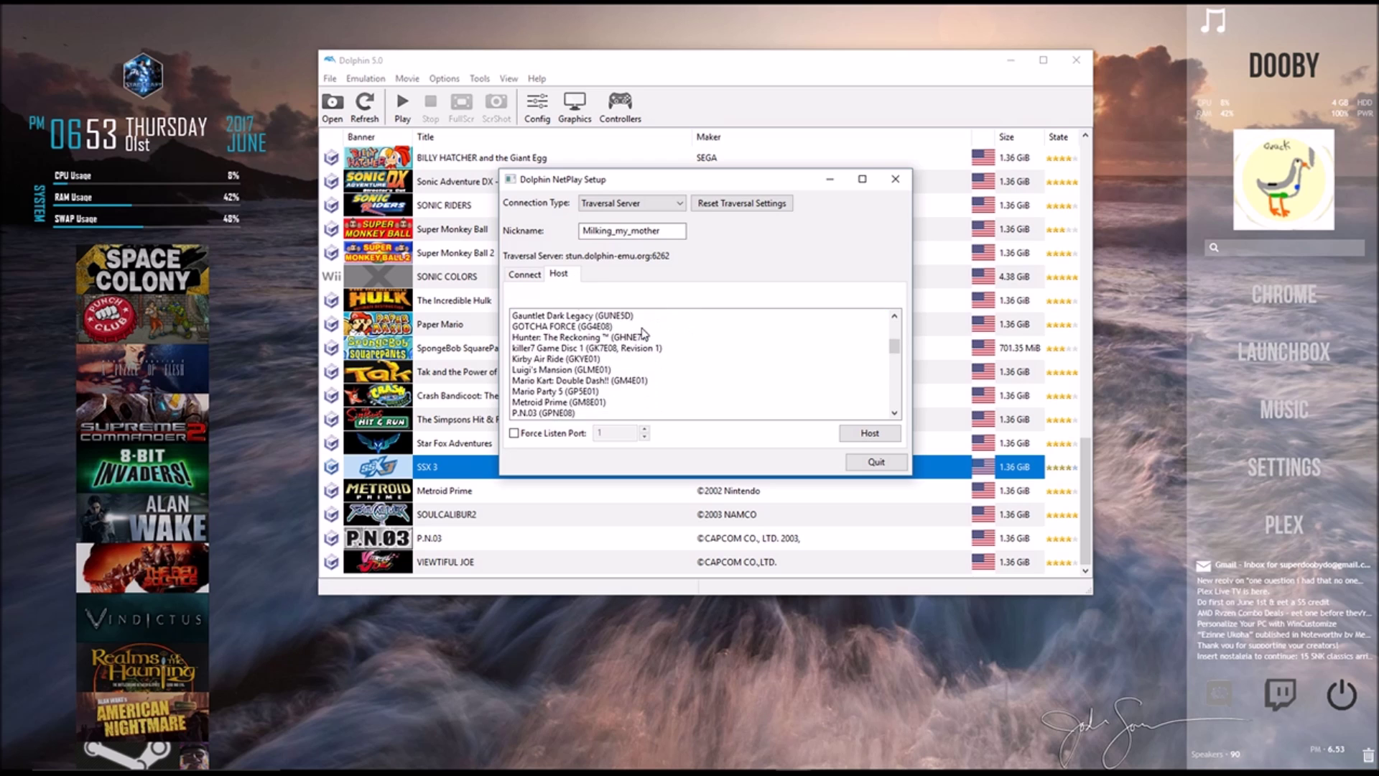
scroll(644, 332, "up", 1)
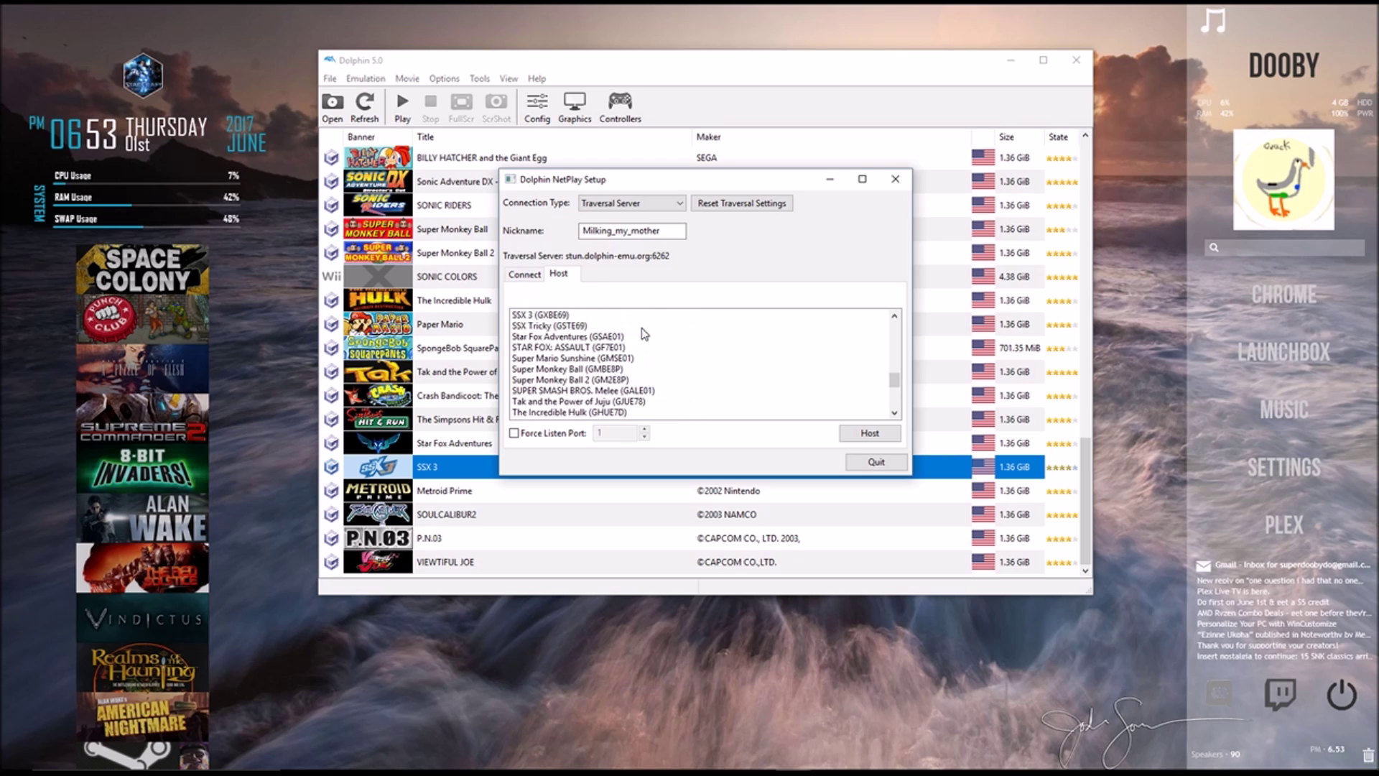
left_click(566, 316)
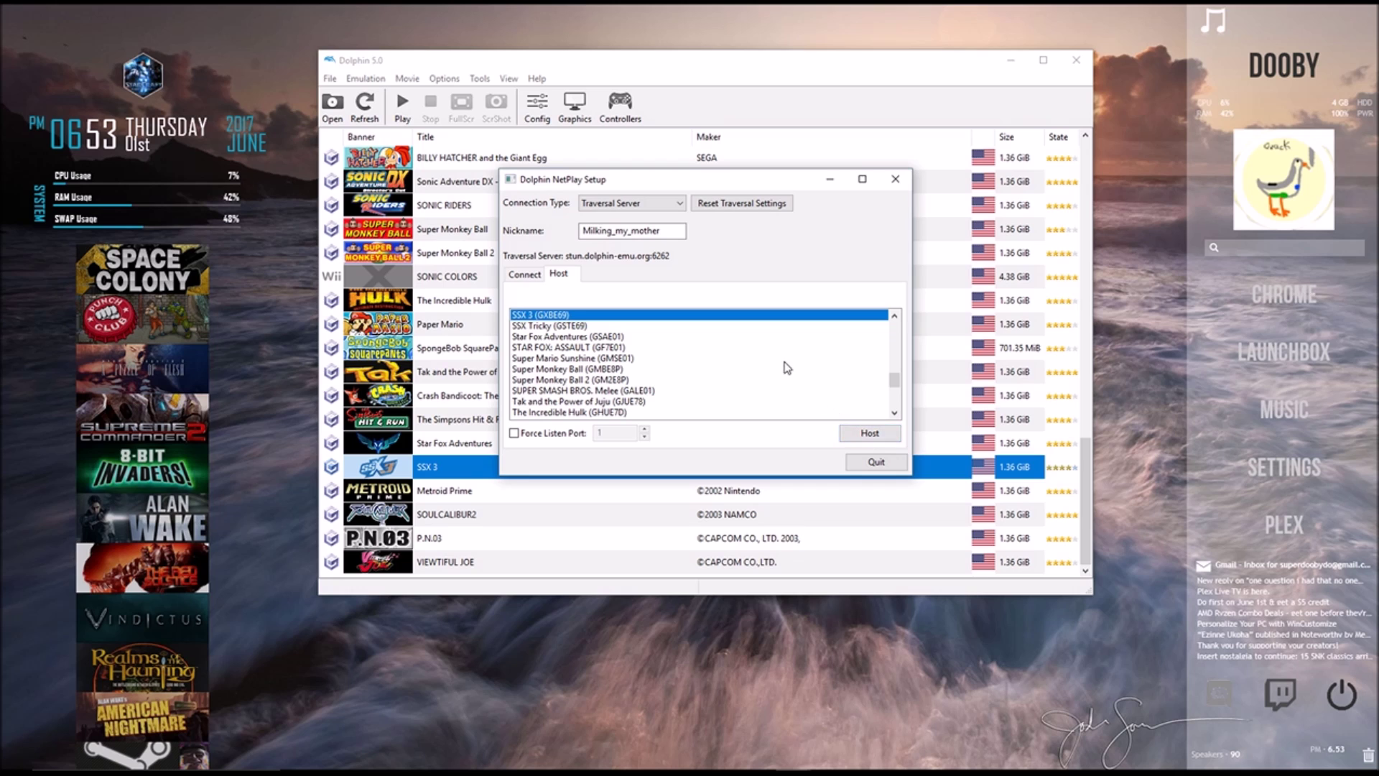
left_click(868, 437)
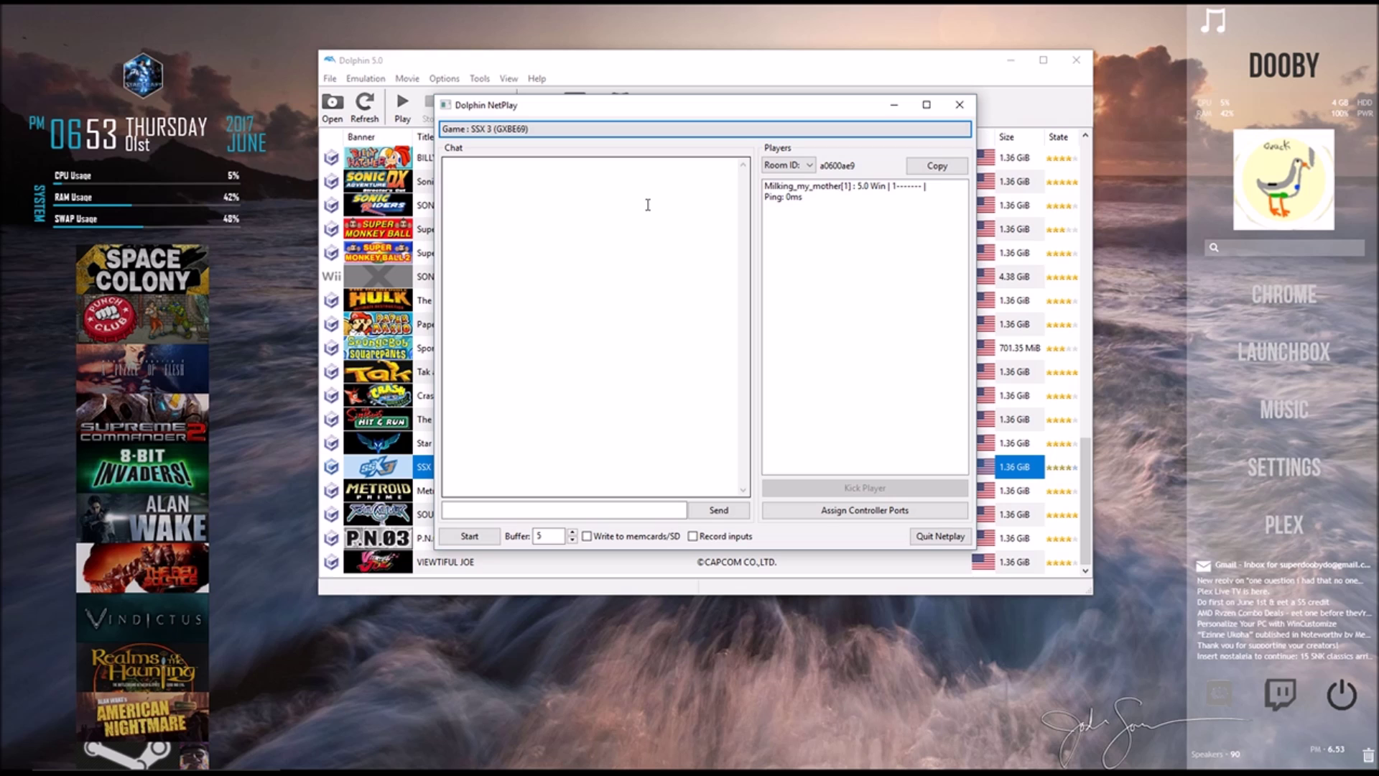
left_click(938, 166)
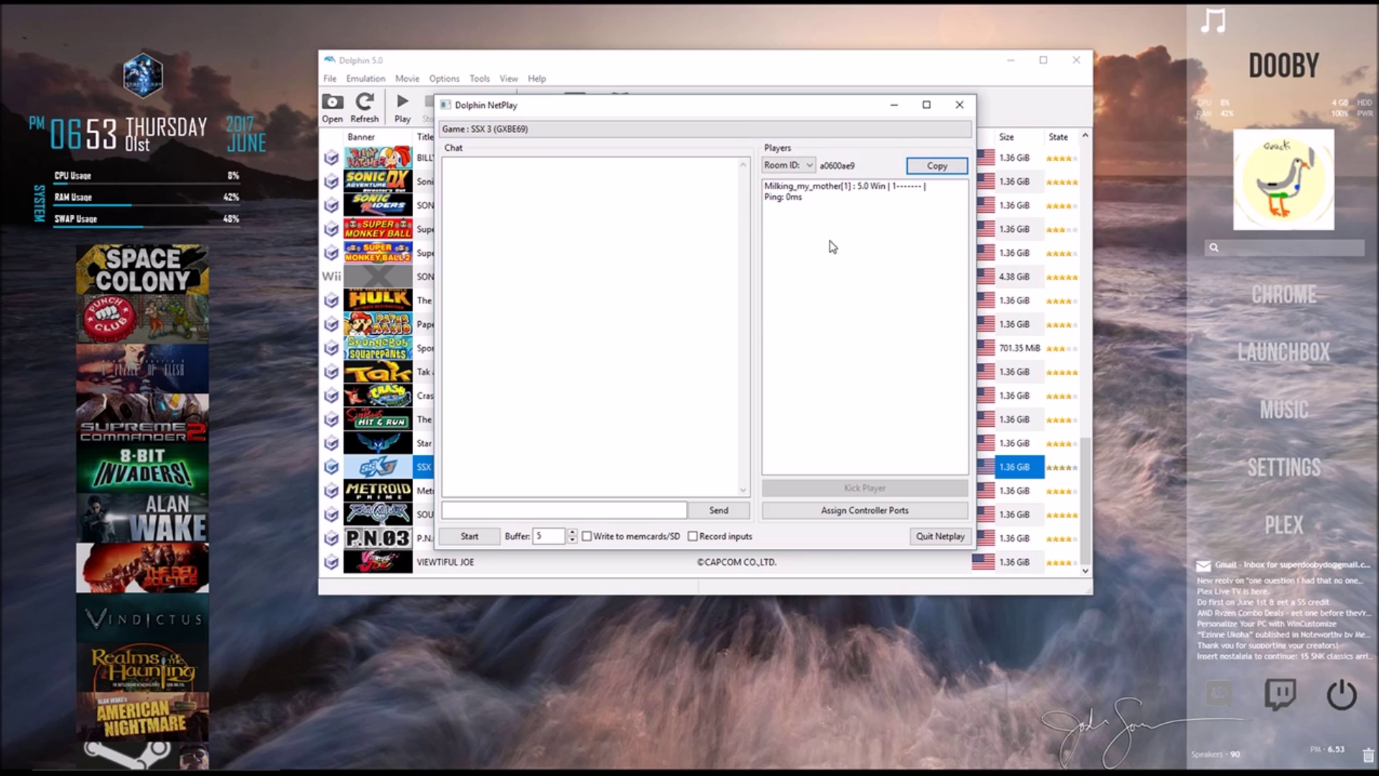
left_click(807, 226)
- Review the players assigned to the GameCube controller ports and the choices available for the unassigned ports
left_click(854, 506)
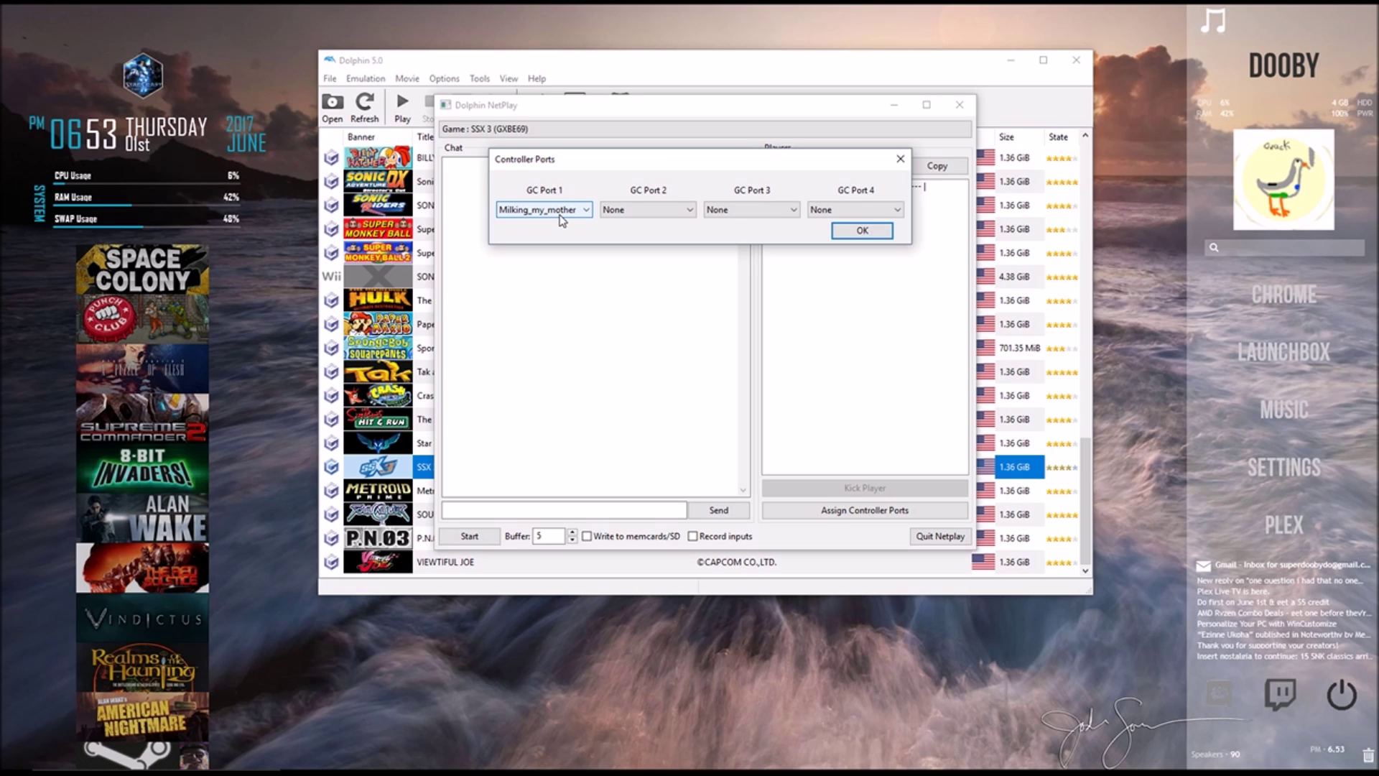
left_click(623, 211)
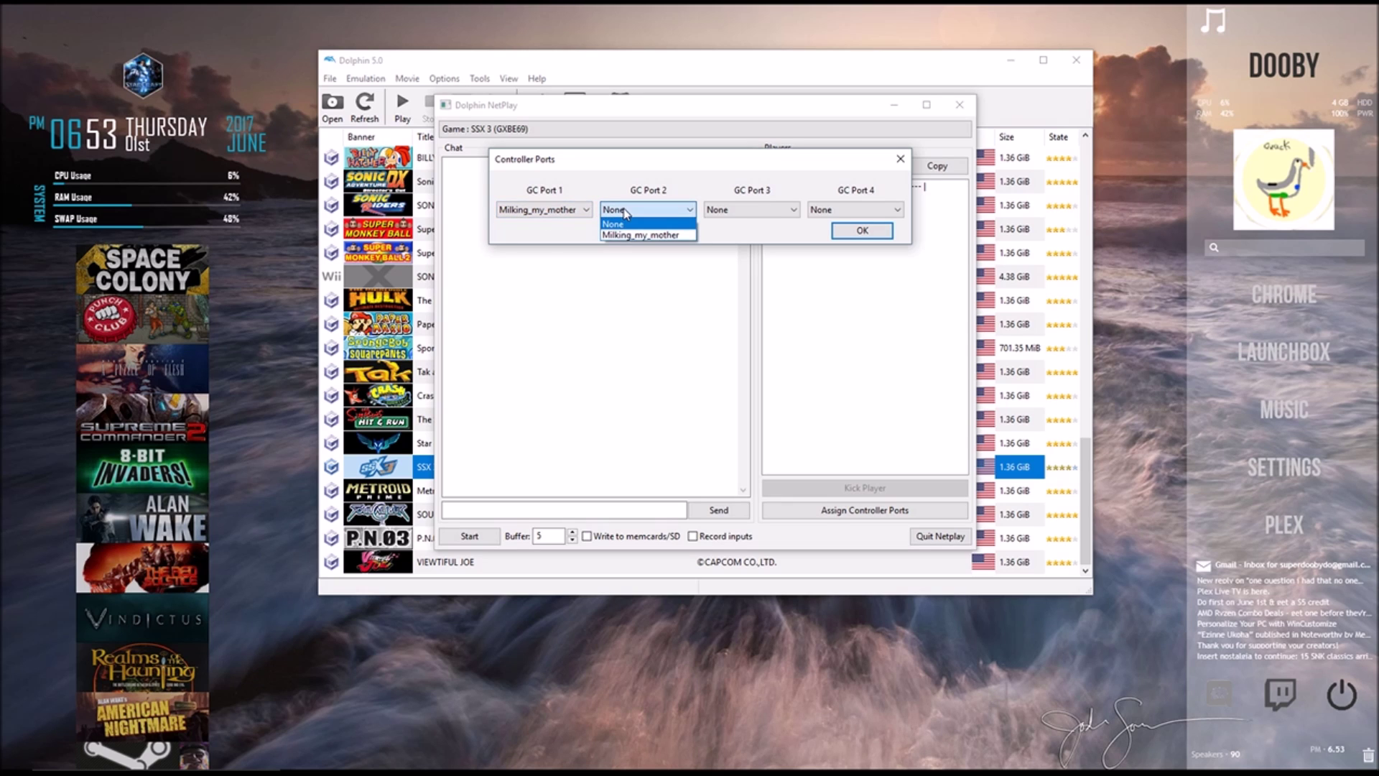
left_click(645, 207)
left_click(747, 209)
left_click(733, 223)
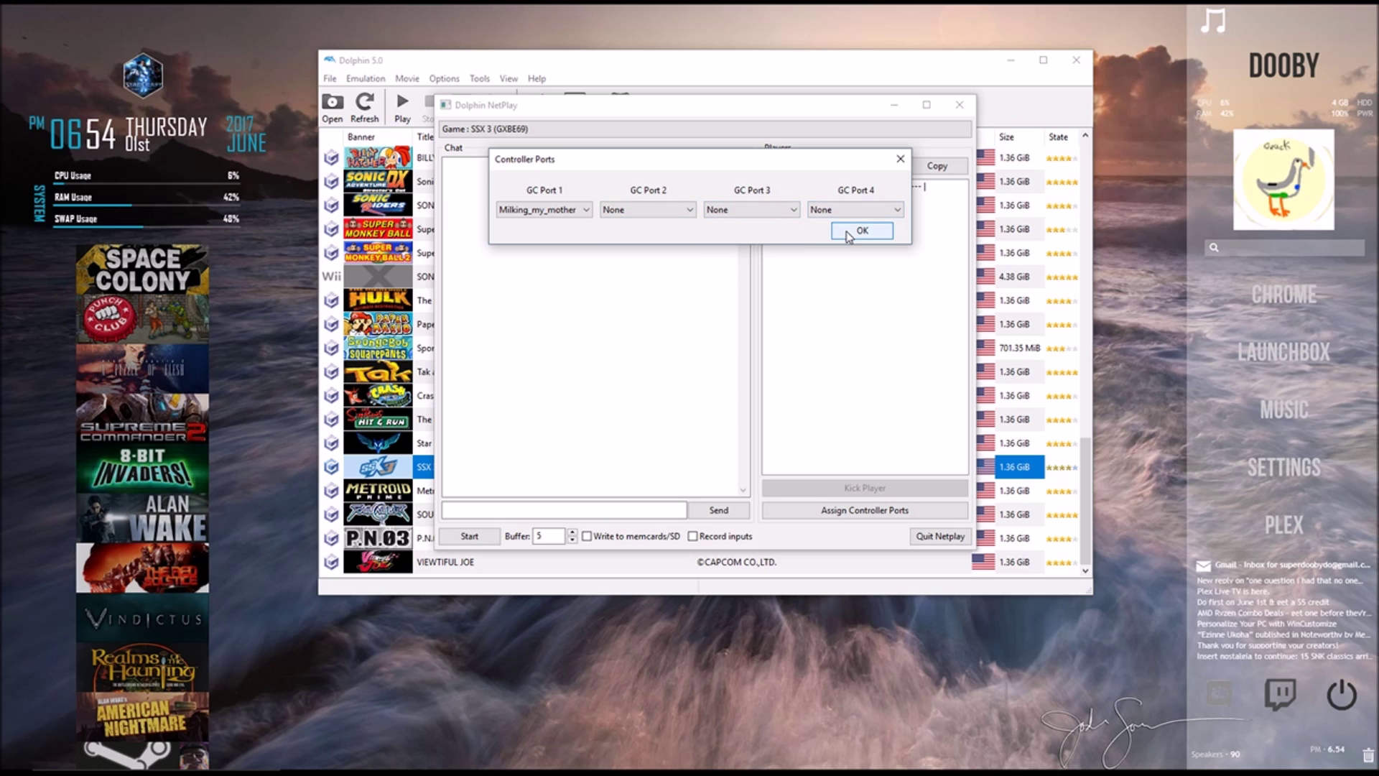
left_click(848, 232)
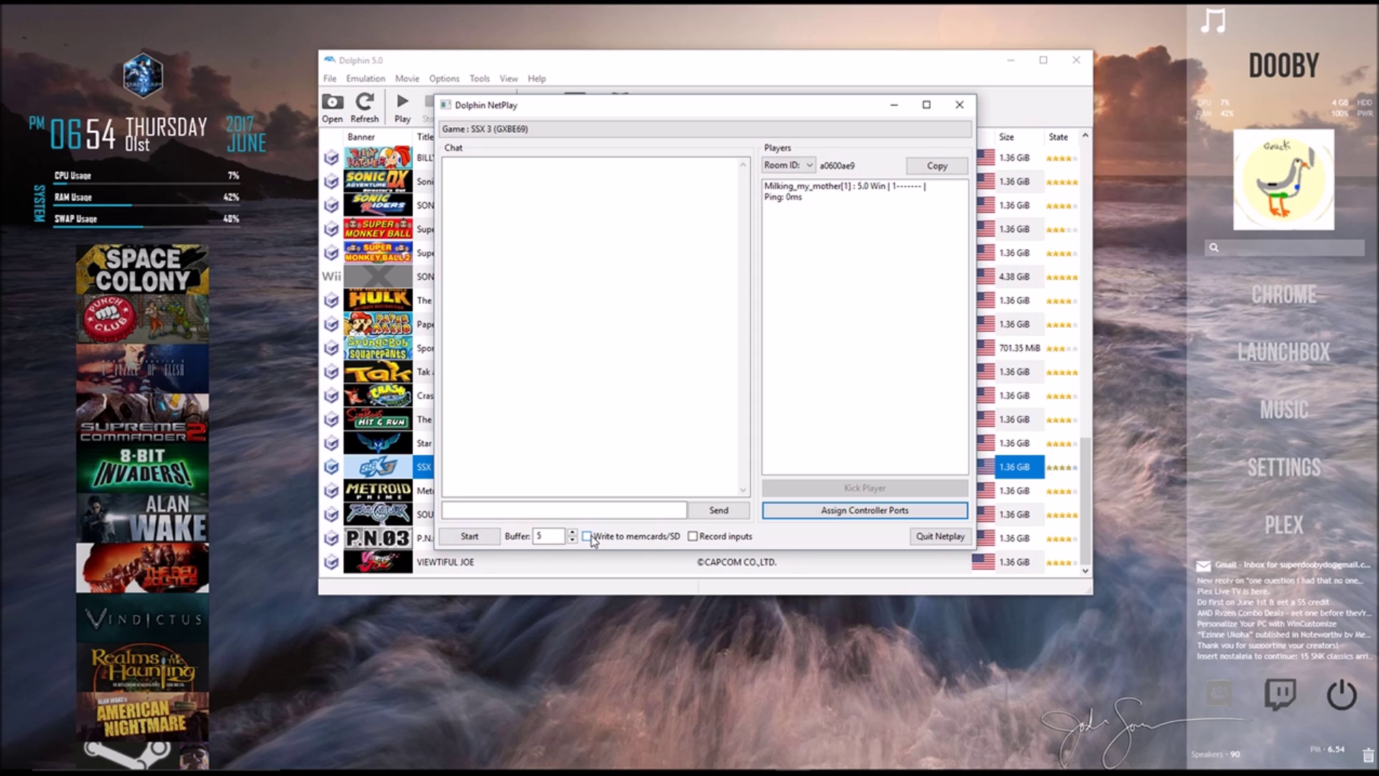
- Raise the NetPlay pad buffer to 18
left_click(639, 411)
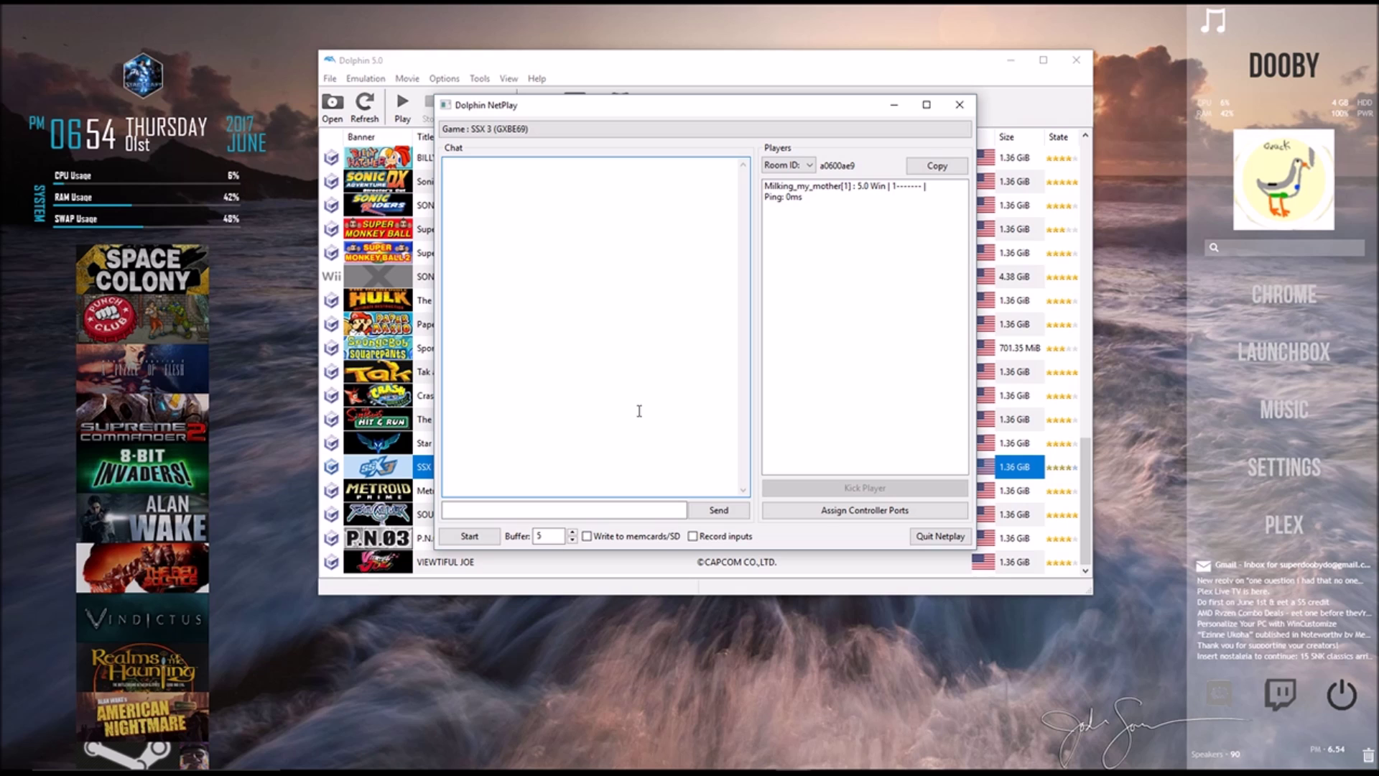
left_click(548, 536)
left_click_drag(574, 533, 575, 535)
left_click(604, 391)
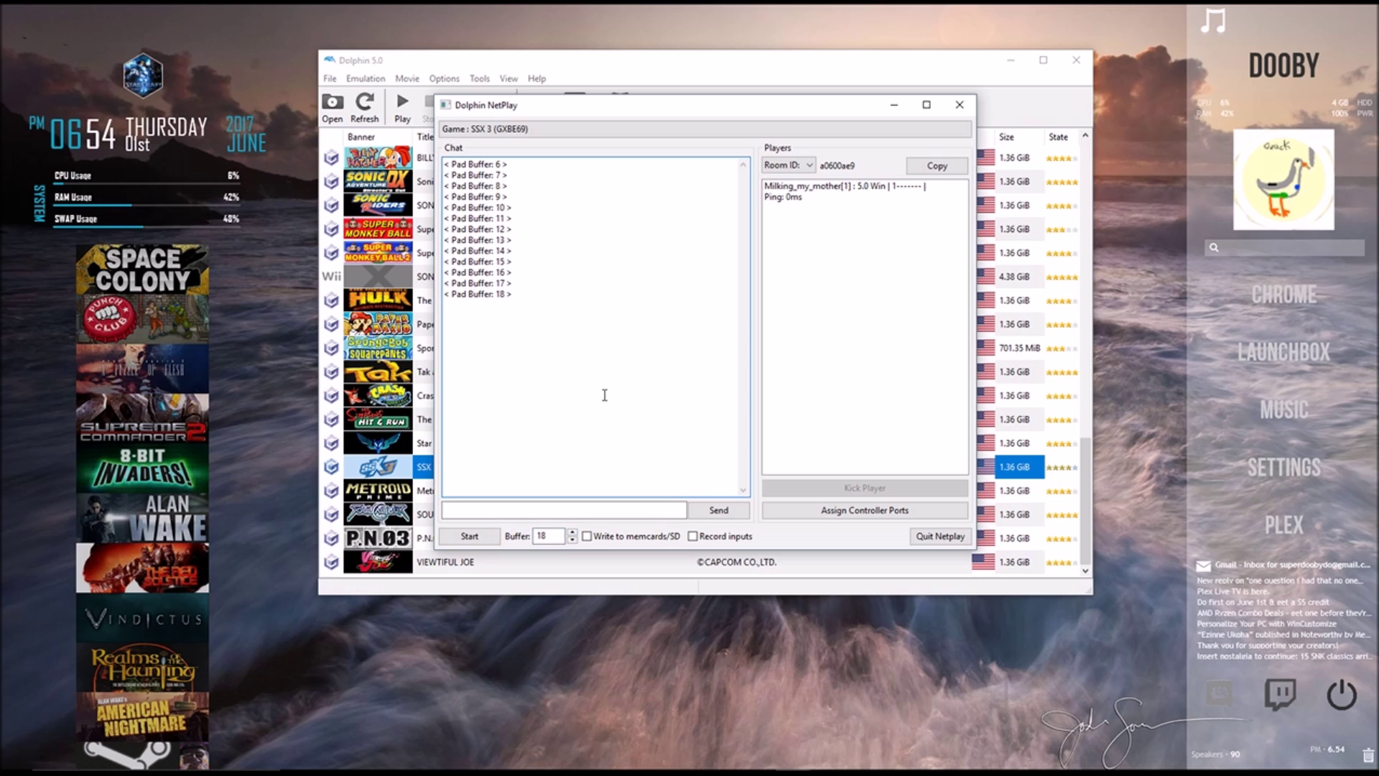